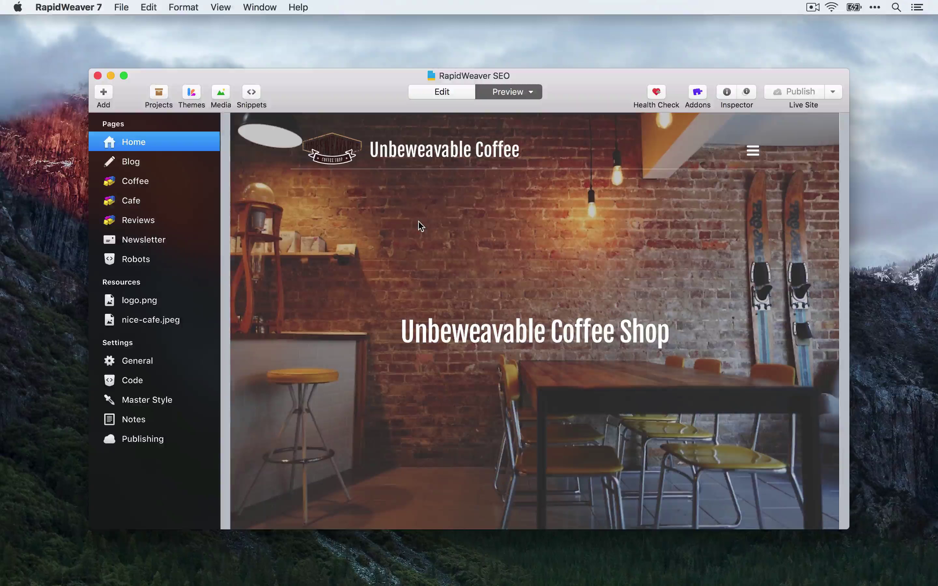
Open and close the site's navigation overlay in the Home page preview
left_click(752, 151)
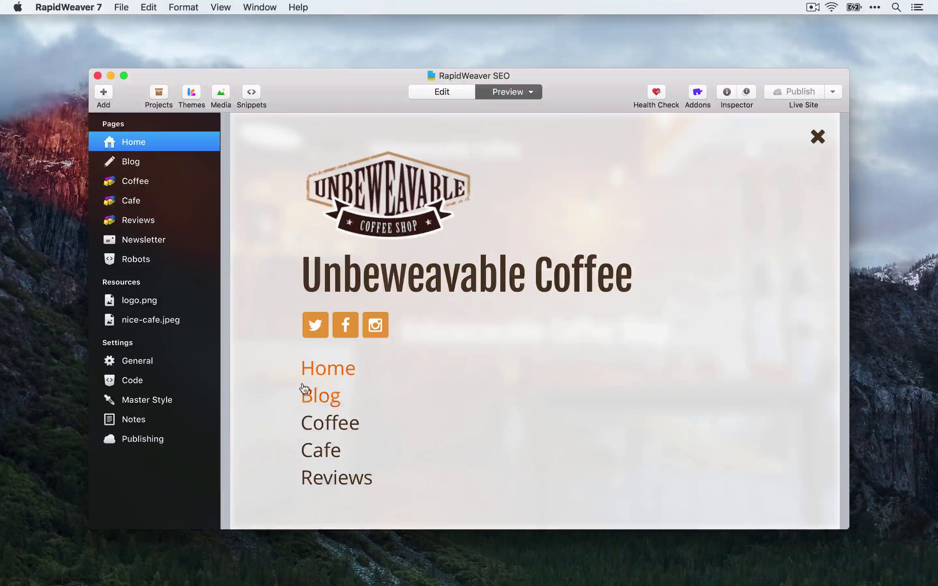
left_click(818, 137)
scroll(556, 285, "down", 10)
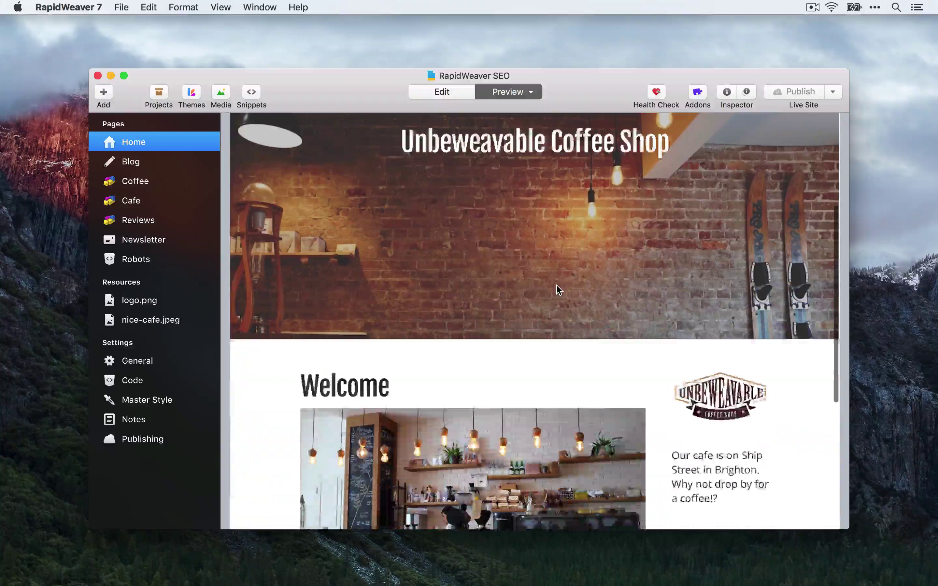
scroll(515, 374, "up", 15)
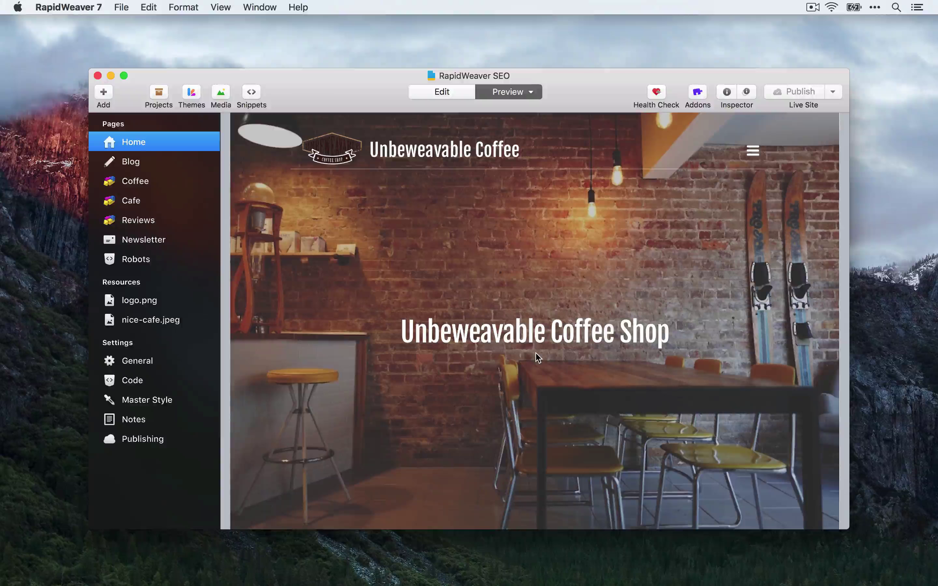
Load the rapidweaverseo.com site in Safari, then its /sitemap.xml page
key("super+Tab")
key("super+Tab")
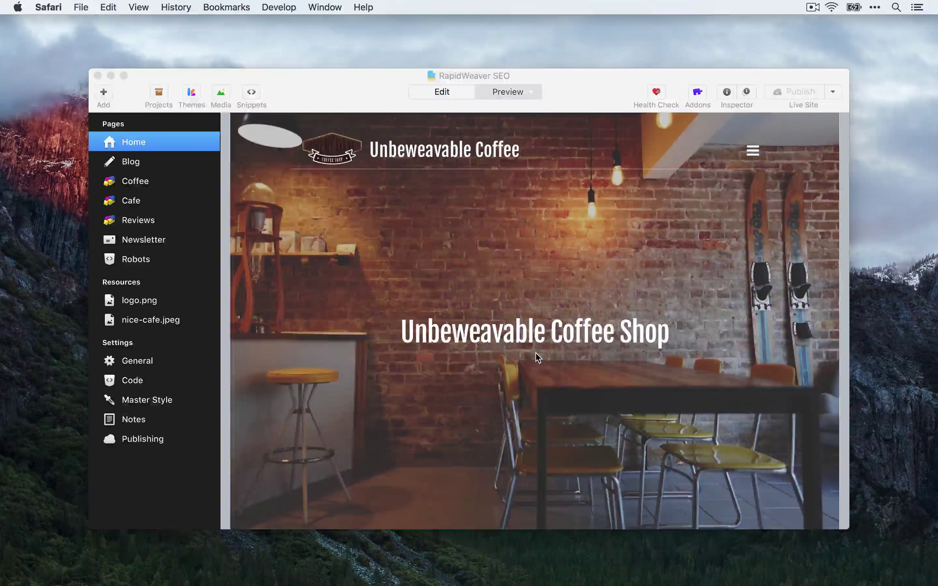
key("super+l")
type("r")
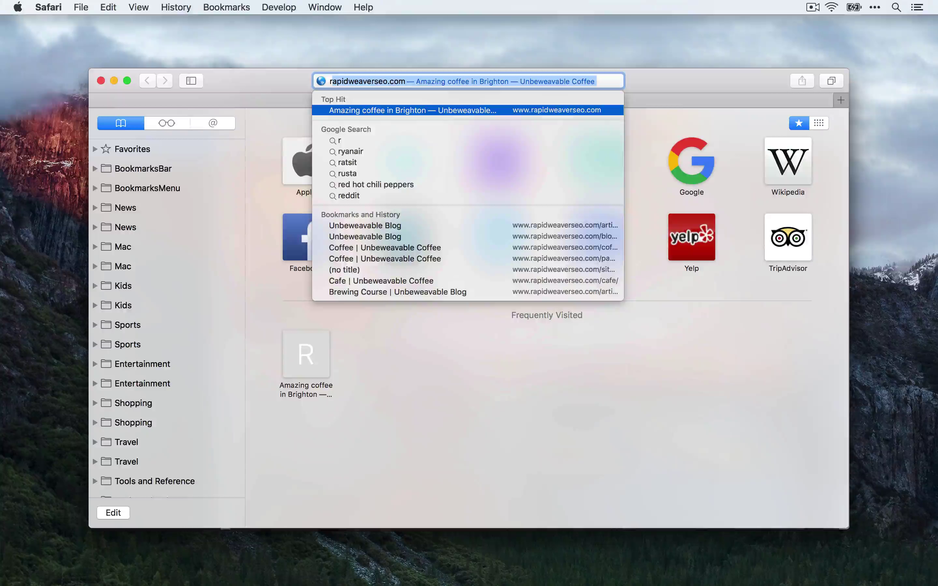
key("Return")
key("super+l")
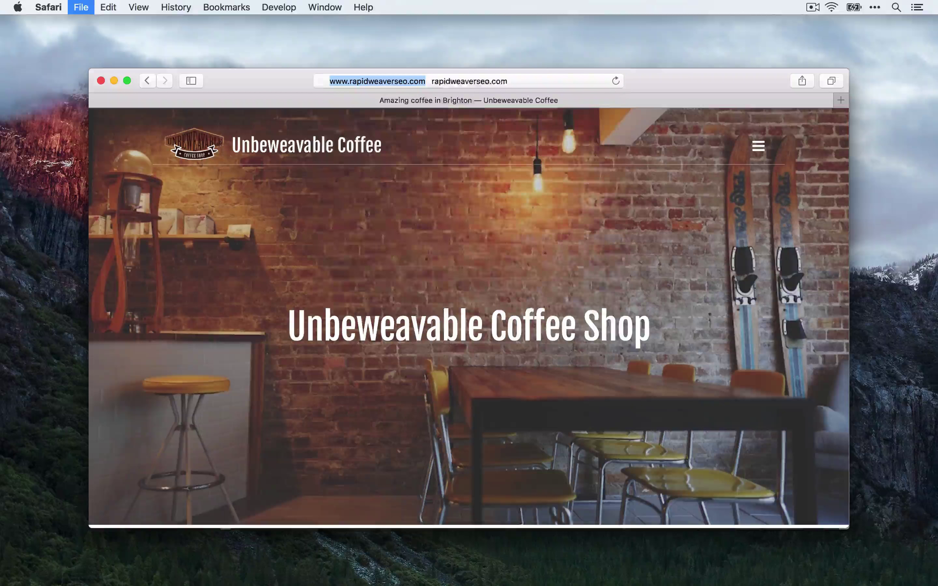
key("Right")
type("/sitem")
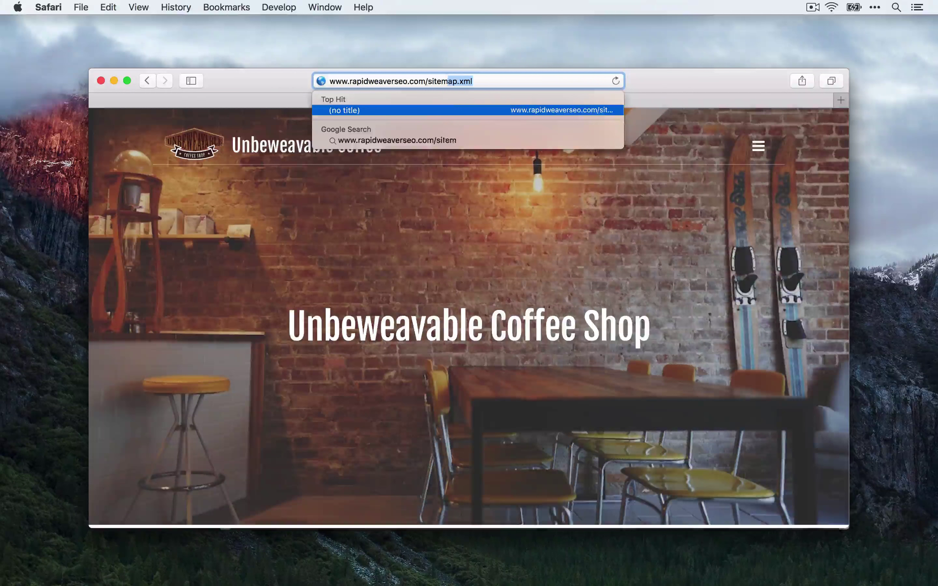
key("Return")
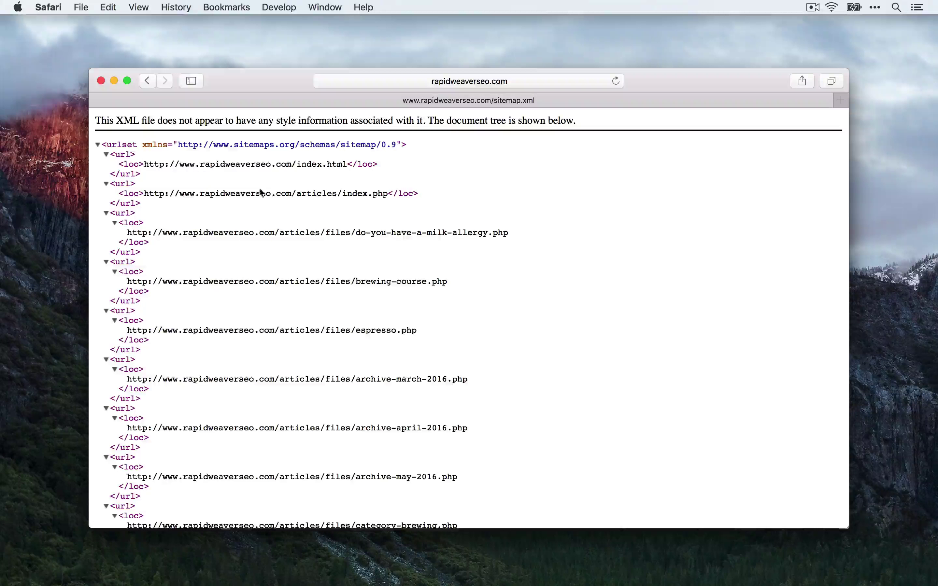
Scroll through the sitemap's list of page URLs
scroll(260, 192, "down", 5)
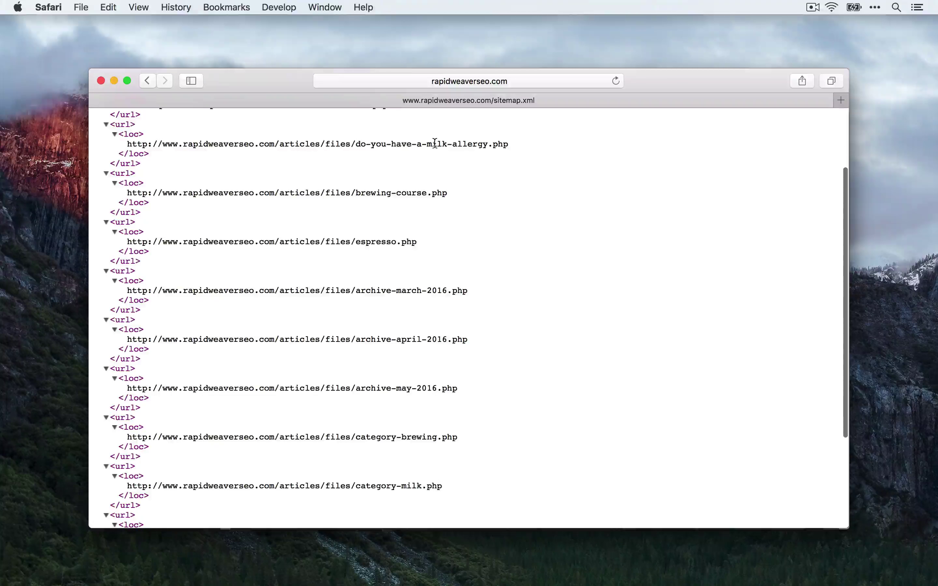
scroll(399, 274, "down", 2)
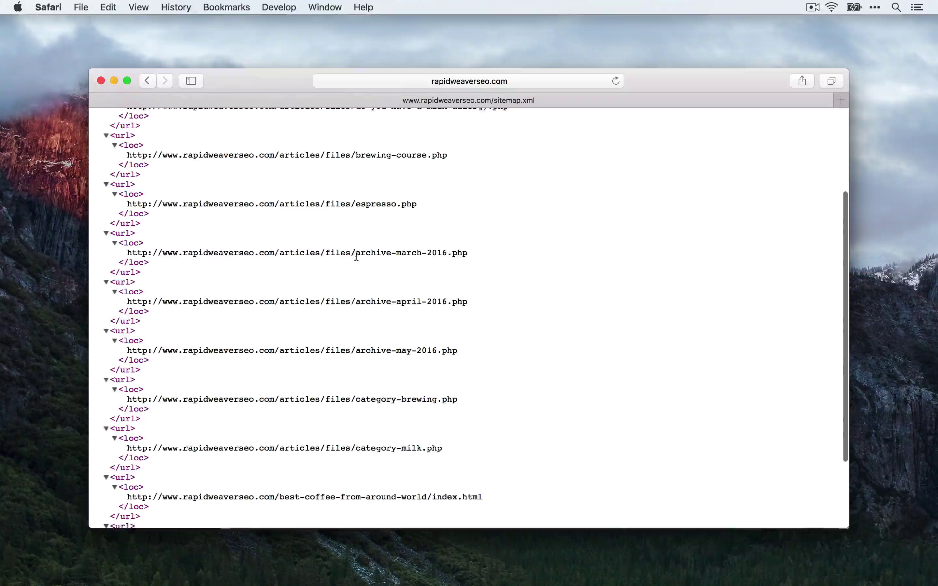
scroll(394, 381, "down", 4)
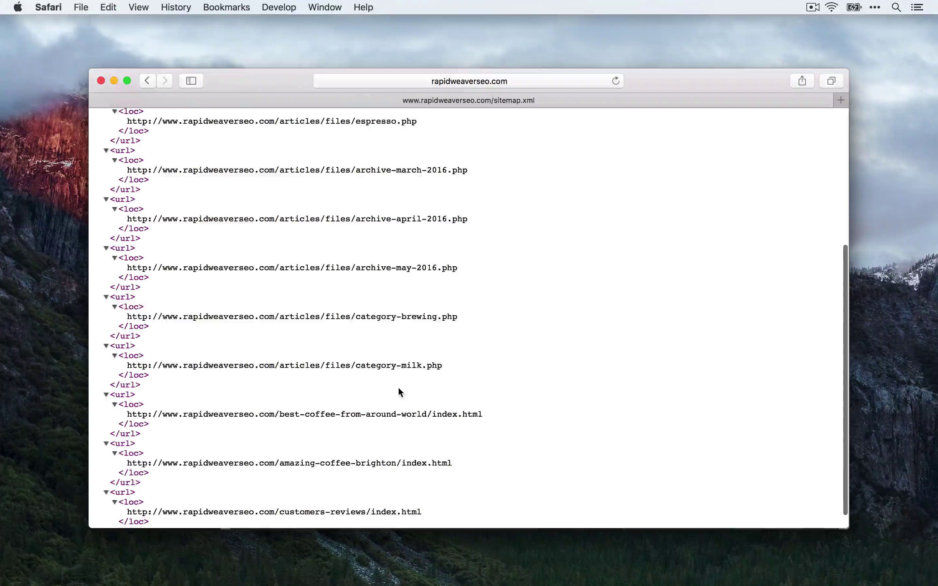
scroll(398, 386, "down", 1)
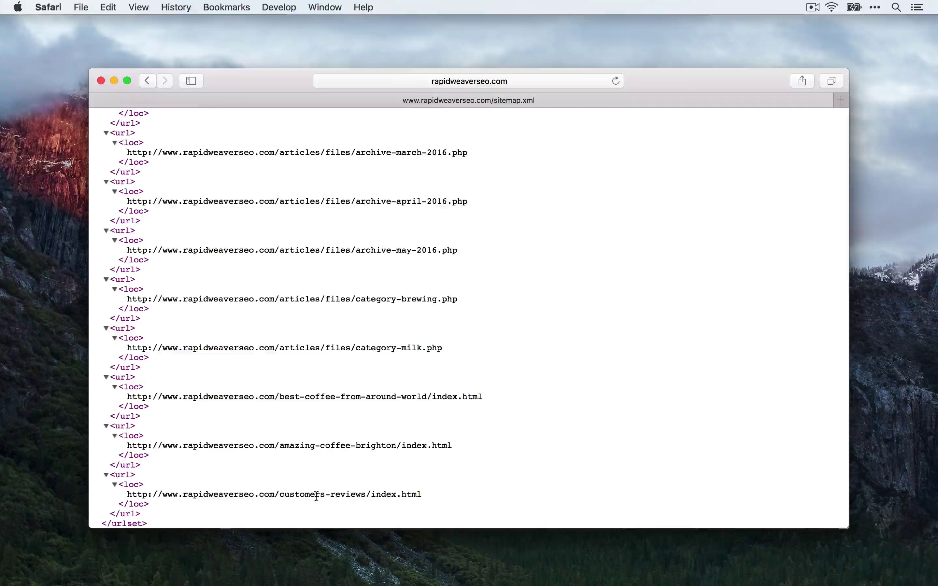
scroll(316, 496, "up", 6)
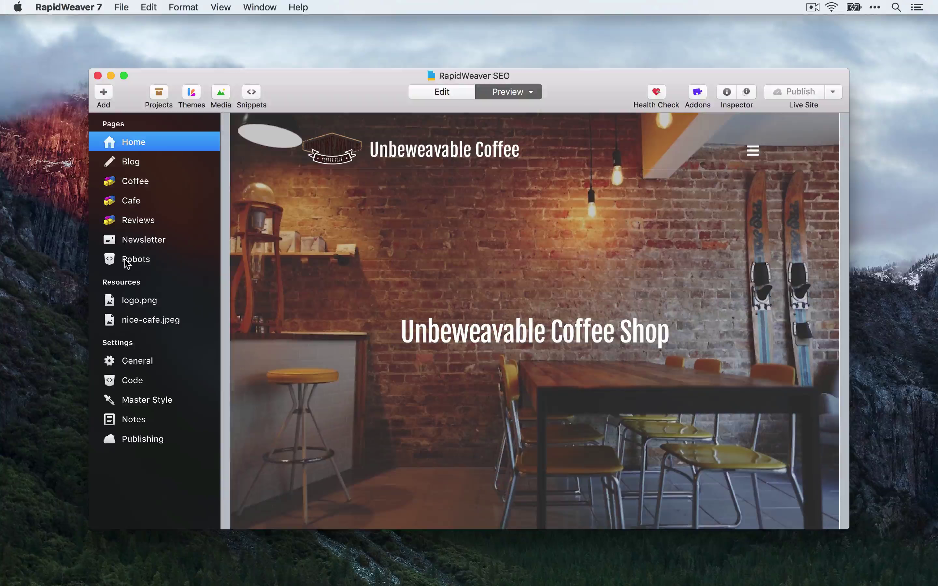
Edit the Robots page and place the cursor after 'Disallow:' on line 2 of its robots.txt
left_click(431, 93)
left_click(148, 264)
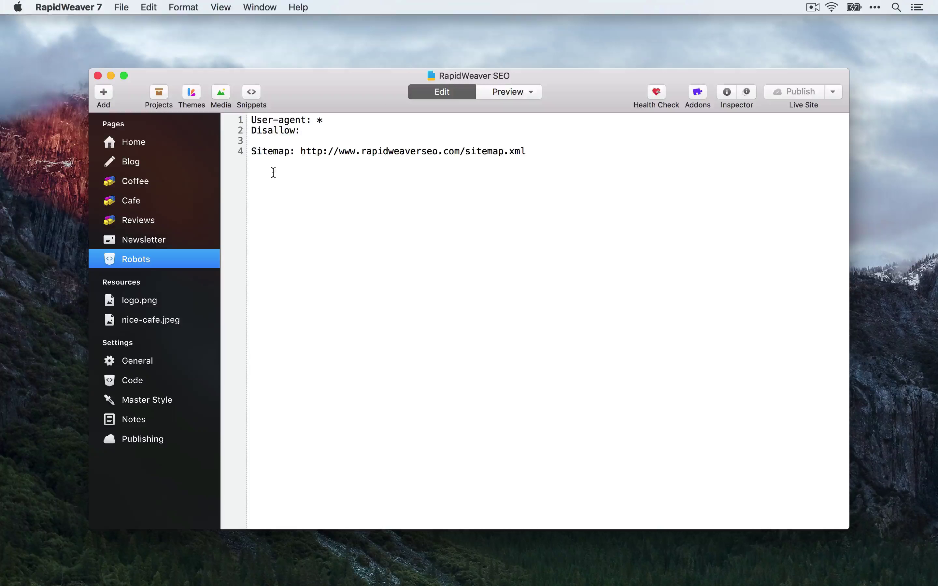
left_click_drag(251, 120, 307, 116)
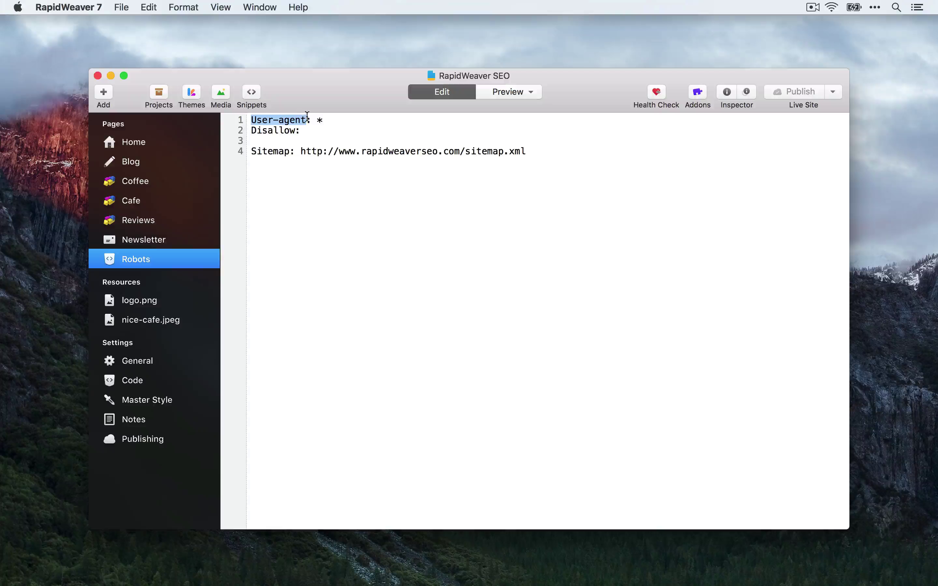
left_click(324, 122)
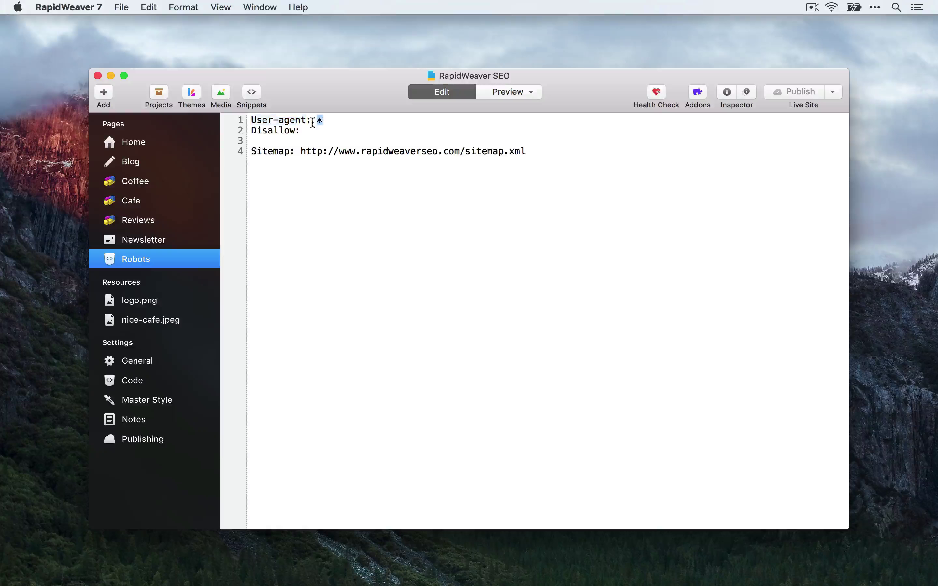
left_click(304, 131)
type("/")
type("/coffee")
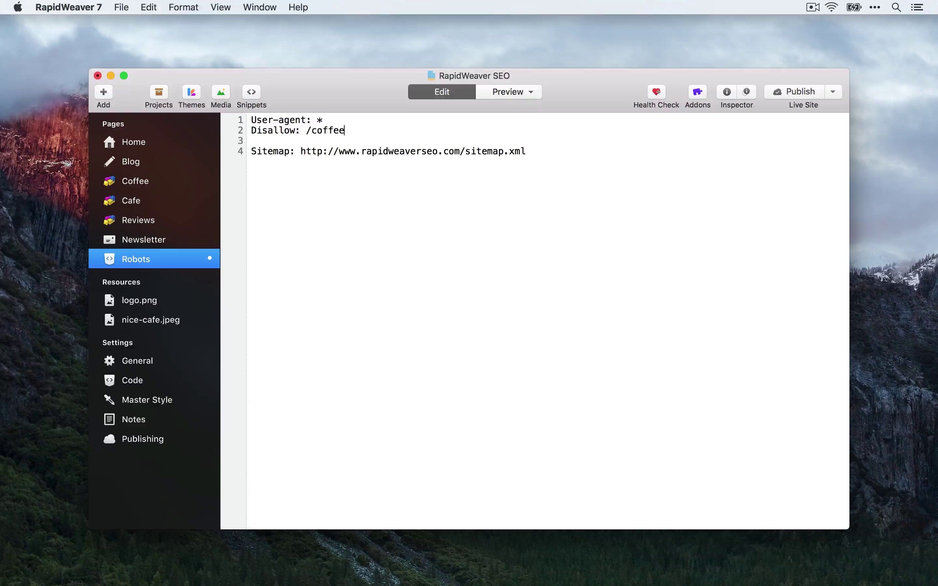
key("shift+Left")
key("shift+Left")
key("shift+Left")
key("shift+Left")
key("shift+Left")
key("shift+Left")
key("shift+Left")
key("BackSpace")
key("alt+shift+Right")
key("Right")
key("Right")
key("Right")
key("shift+super+Right")
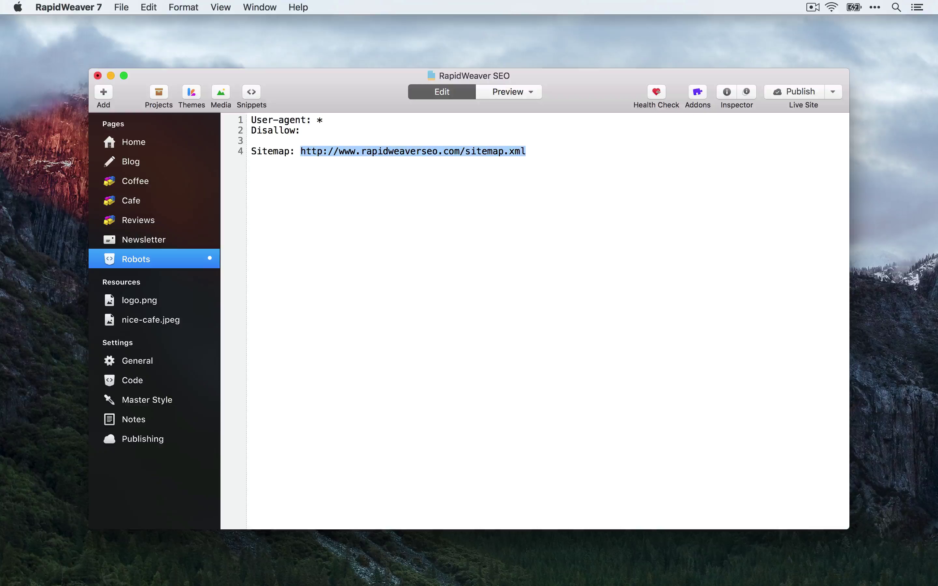
key("Right")
key("super+shift+Left")
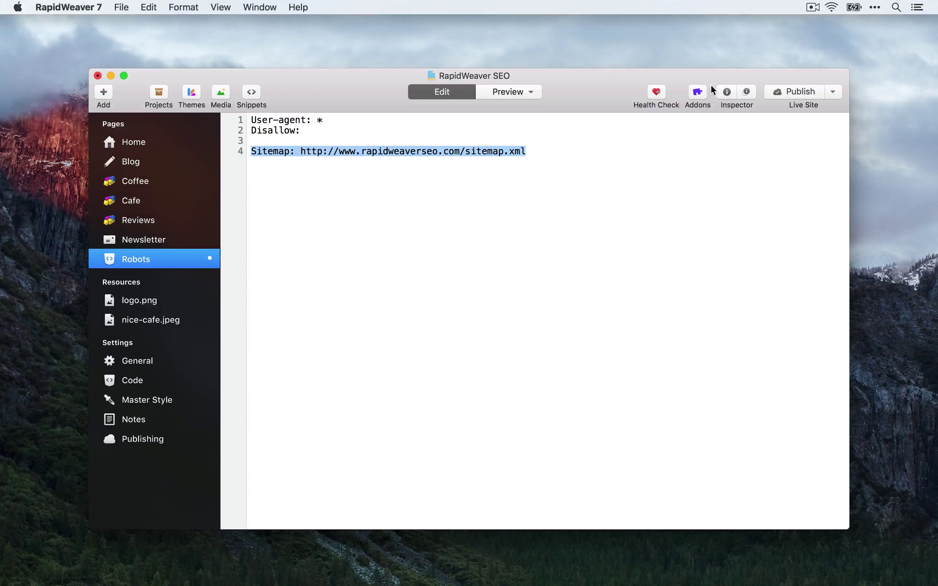
left_click(726, 92)
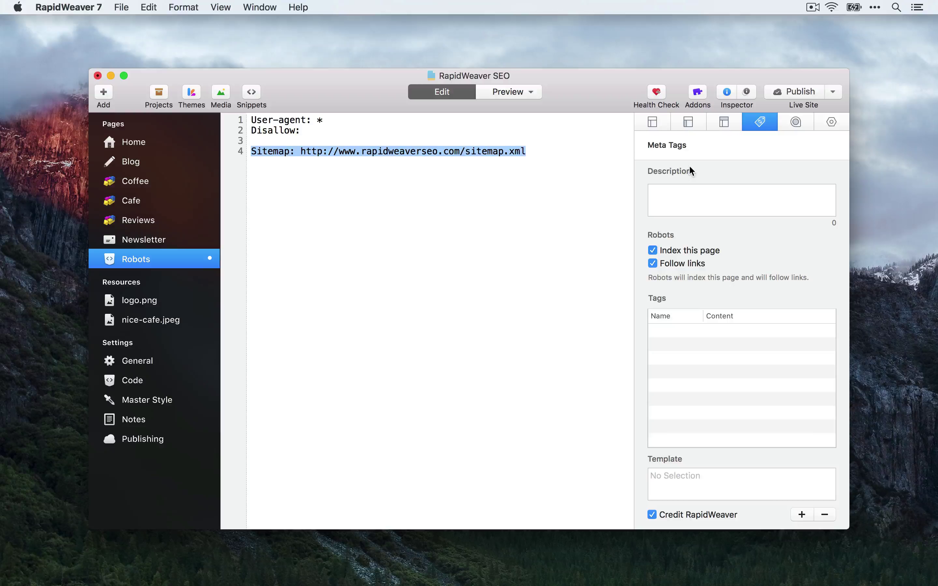
Review the Robots page's HTML Editor Options and General Settings, then close the Inspector
left_click(825, 121)
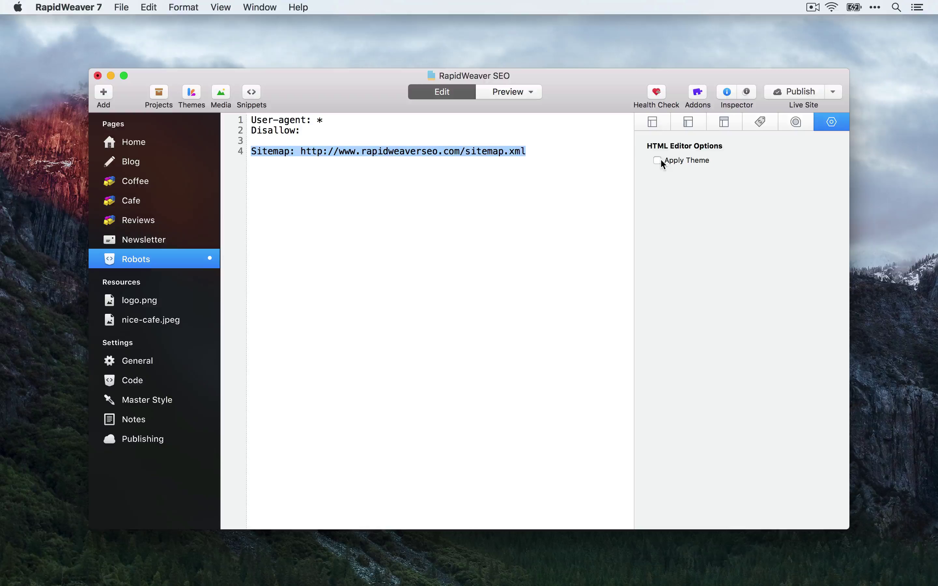
left_click(653, 123)
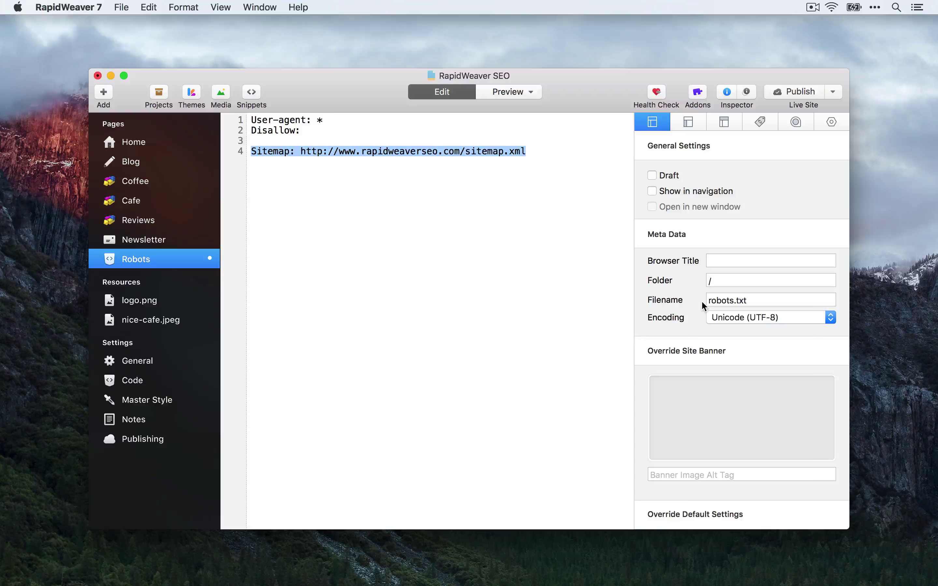
left_click(725, 94)
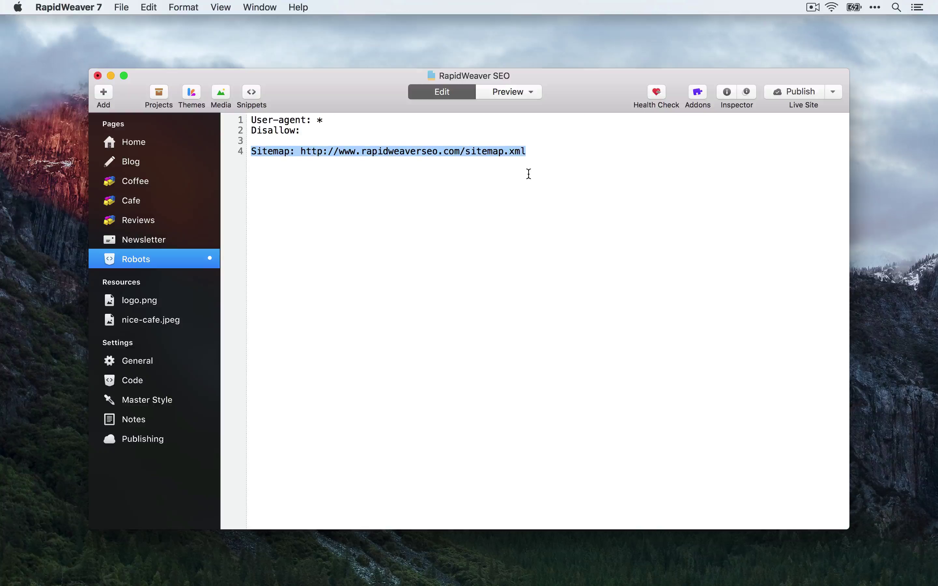
Delete the Robots page and confirm its permanent removal from the project
left_click(436, 229)
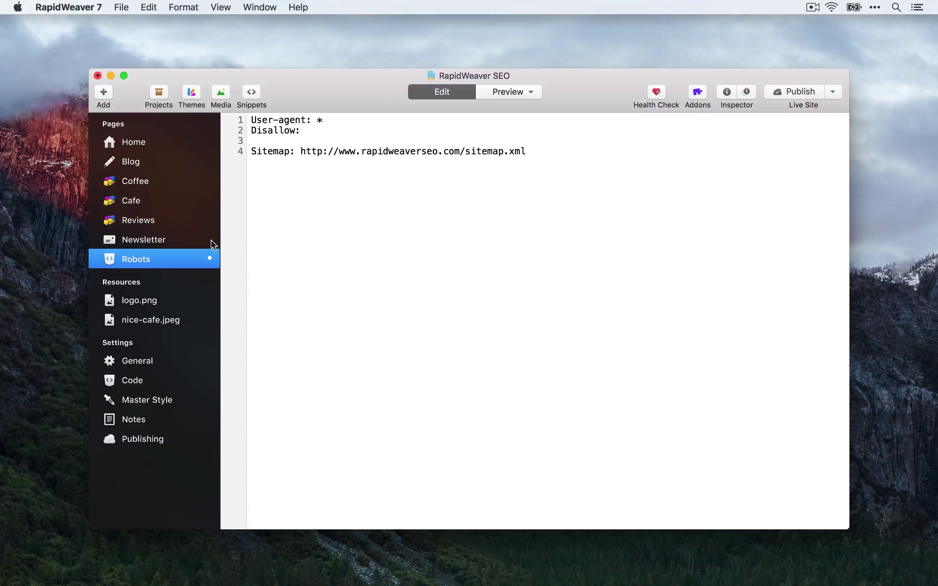
key("BackSpace")
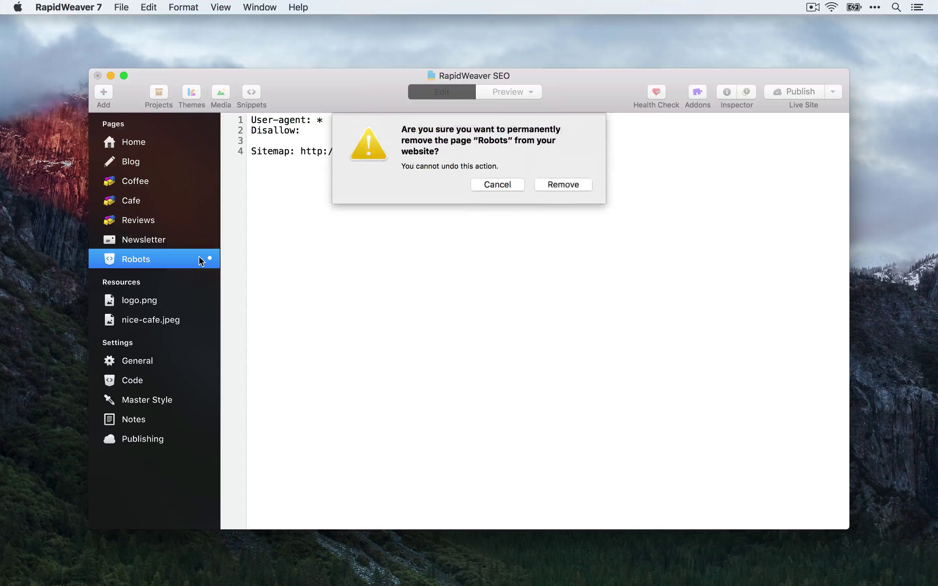
left_click(560, 186)
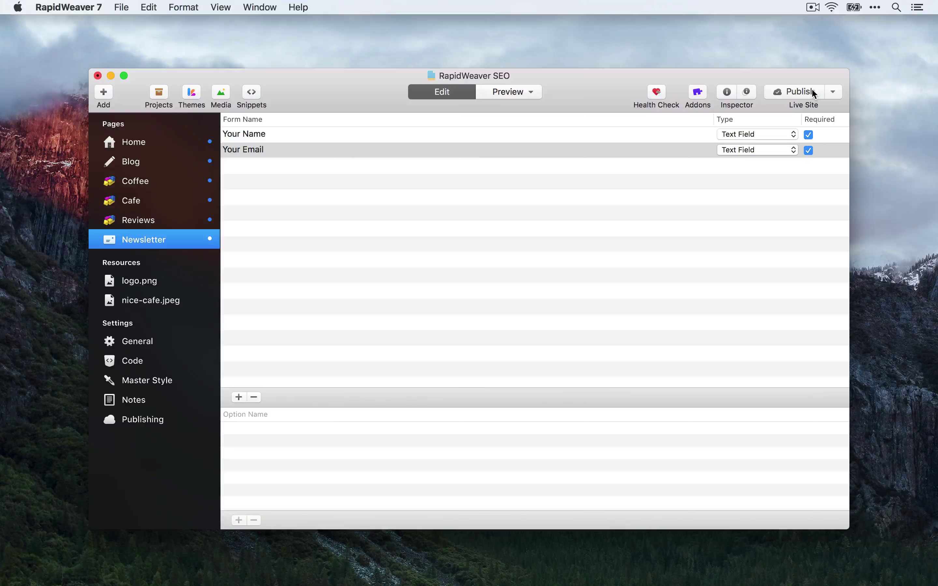
Select the Home page and show its Meta Tags settings in the Inspector
left_click(136, 142)
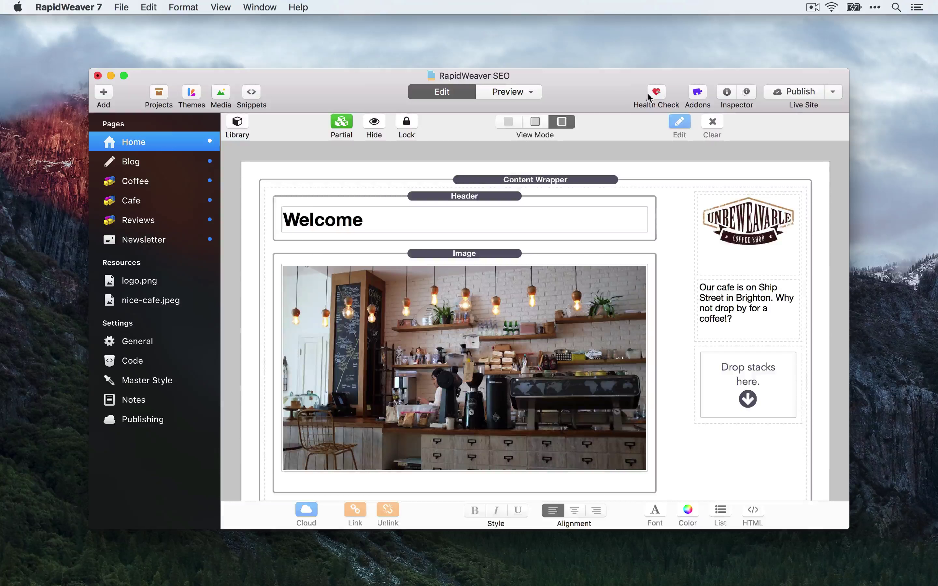
left_click(727, 92)
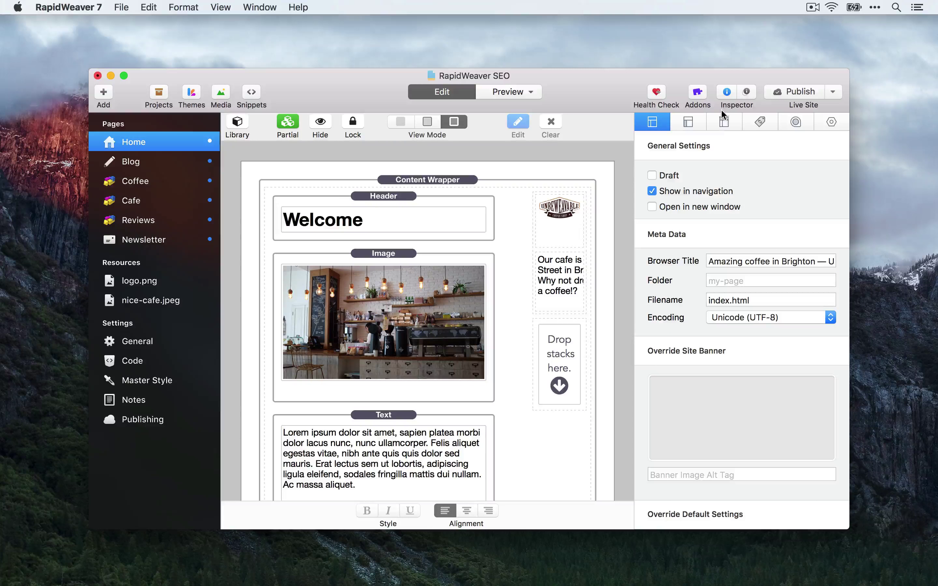
left_click(764, 124)
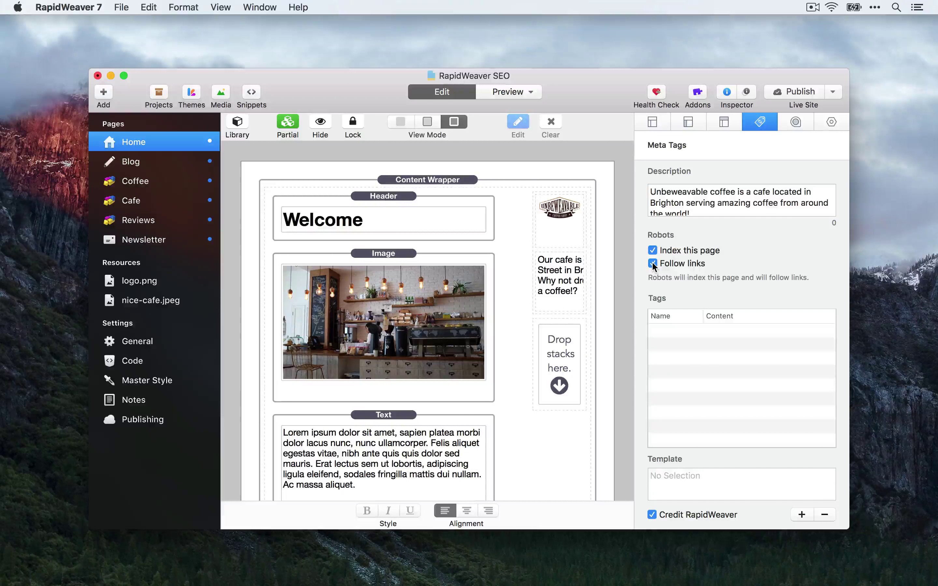
Preview the Home page's HTML source and highlight the robots meta tag on line 13
left_click(499, 91)
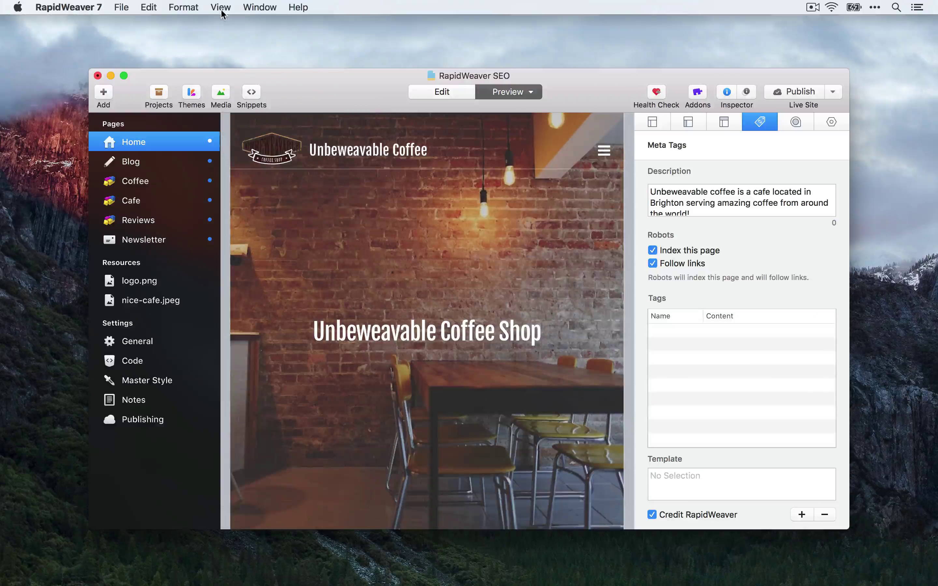
left_click(221, 7)
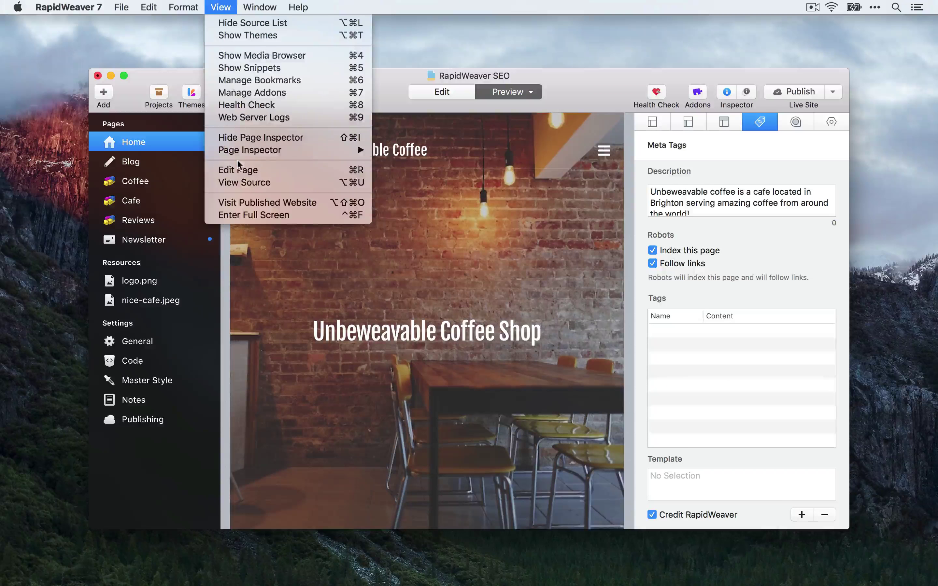
left_click(235, 182)
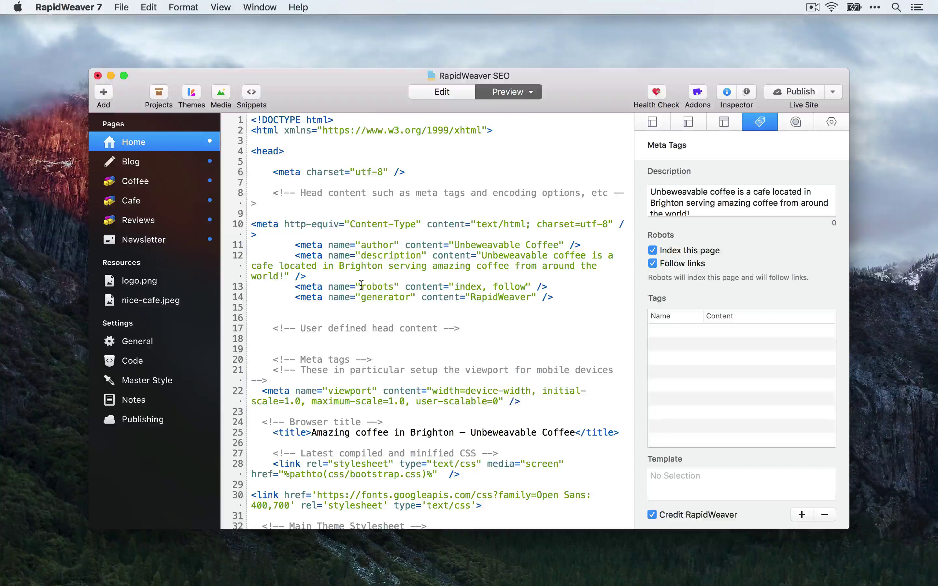
left_click_drag(361, 286, 533, 285)
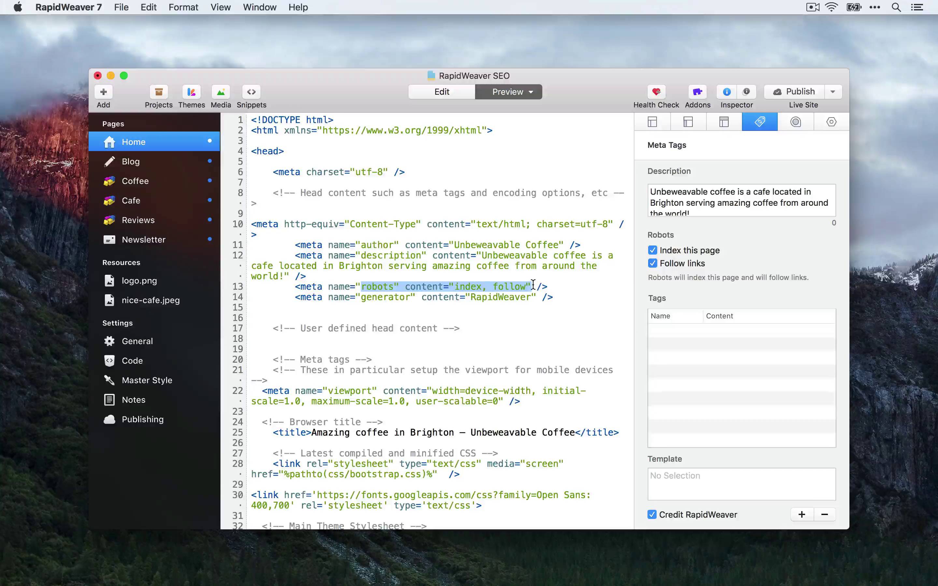
double_click(467, 286)
double_click(502, 287)
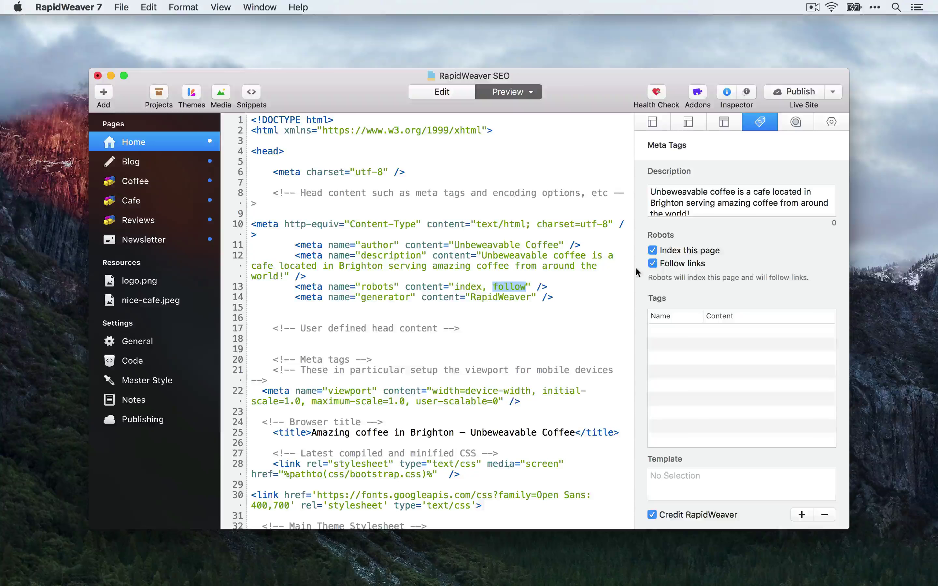
Turn Follow links and Index this page off and back on, leaving 'index, follow'
left_click(653, 264)
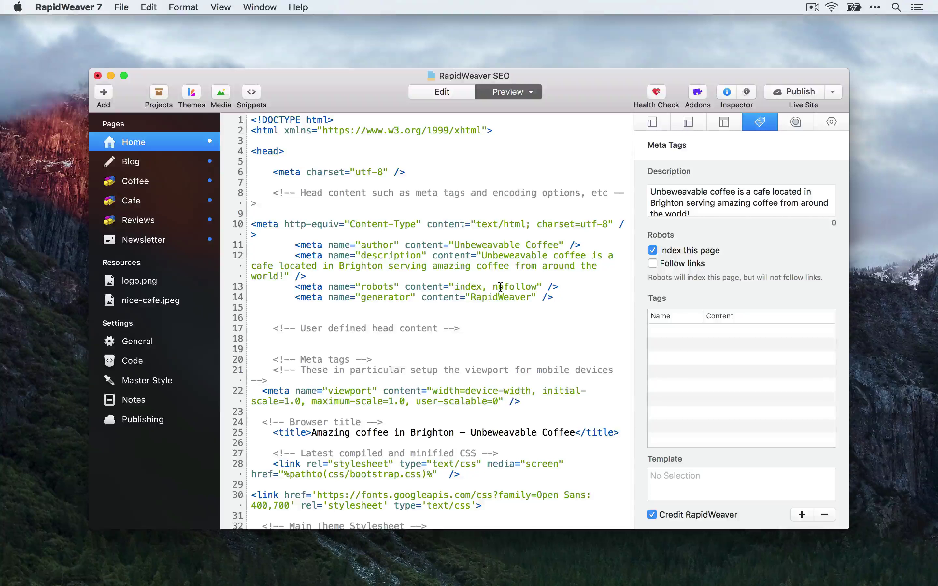
left_click(652, 251)
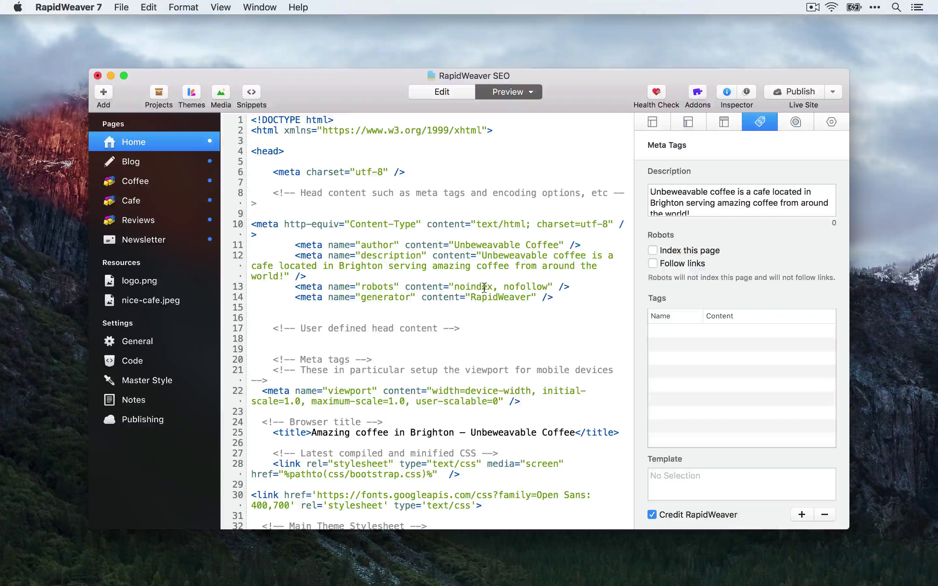
left_click(652, 264)
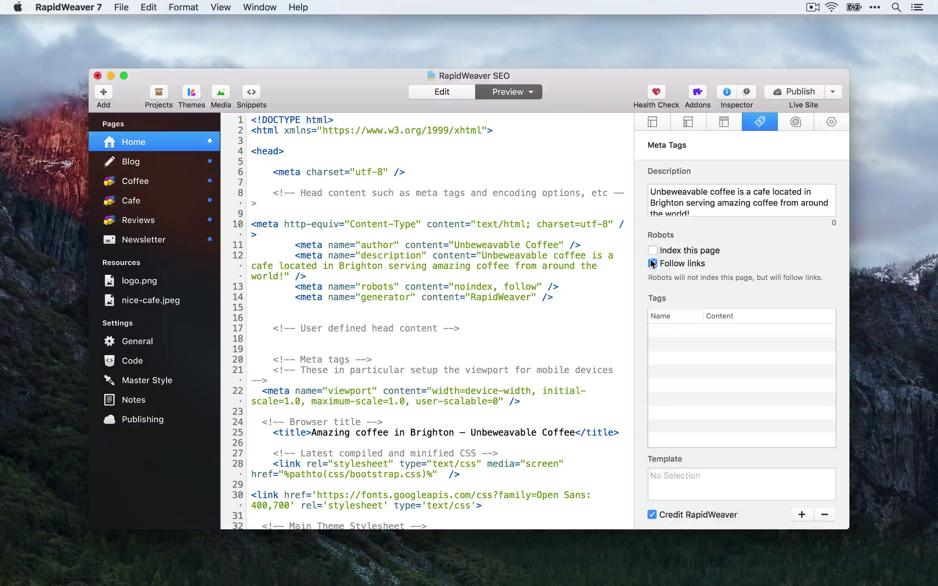
left_click(652, 251)
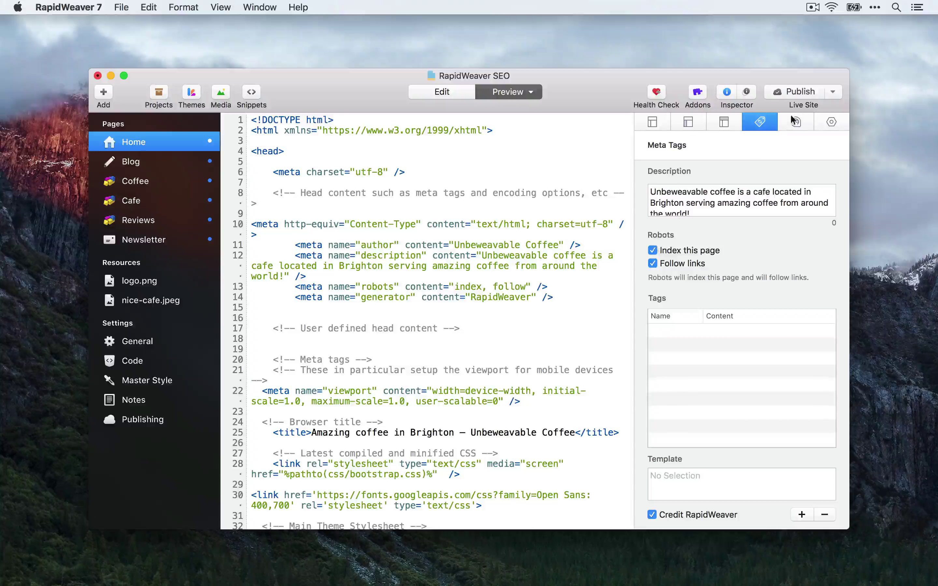
Start publishing the site, which begins exporting its pages
left_click(807, 92)
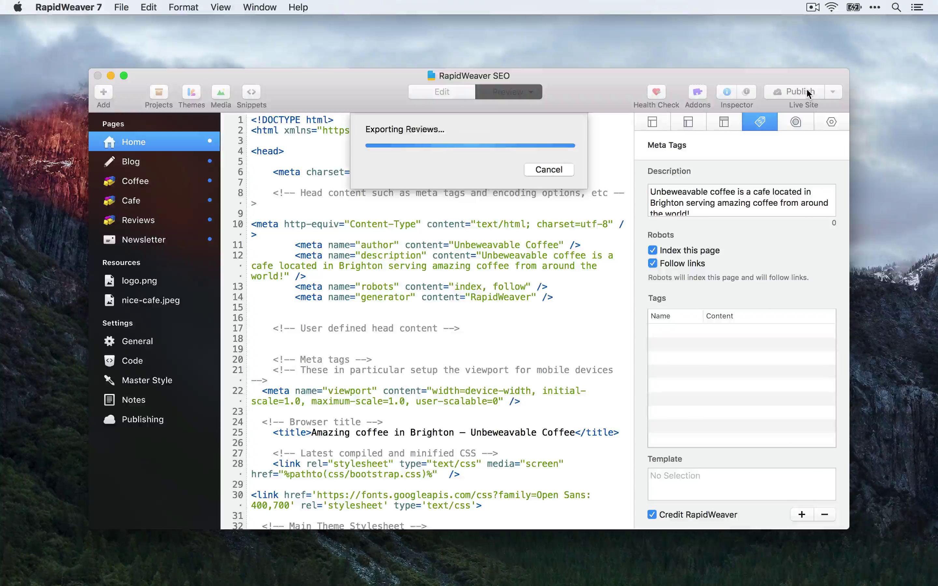